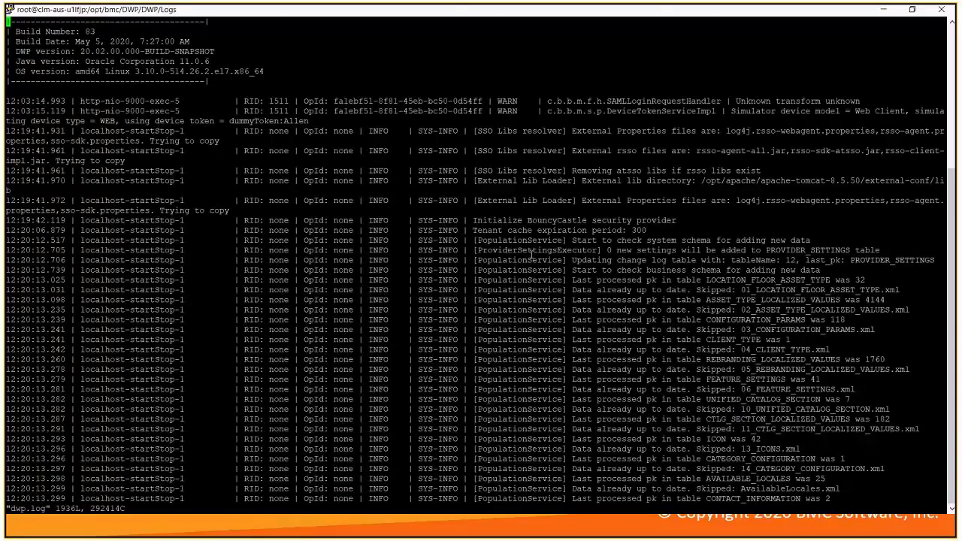
# In DWP Admin, choose DEBUG as the Log Level under Configuration > Logging
pyautogui.press('Down')
pyautogui.press('Down')
pyautogui.press('Down')
pyautogui.press('Down')
pyautogui.press('Down')
pyautogui.press('Down')
pyautogui.press('Down')
pyautogui.press('Down')
pyautogui.press('Down')
pyautogui.press('Down')
pyautogui.press('Down')
pyautogui.press('Down')
pyautogui.press('Down')
pyautogui.press('Down')
pyautogui.press('Down')
pyautogui.press('Down')
pyautogui.press('Down')
pyautogui.press('Down')
pyautogui.press('Down')
pyautogui.press('Down')
pyautogui.press('Down')
pyautogui.press('Down')
pyautogui.press('Down')
pyautogui.press('Down')
pyautogui.press('Down')
pyautogui.press('Down')
pyautogui.press('Down')
pyautogui.press('Down')
pyautogui.press('Down')
pyautogui.press('Down')
pyautogui.press('Down')
pyautogui.press('Down')
pyautogui.press('Down')
pyautogui.press('Down')
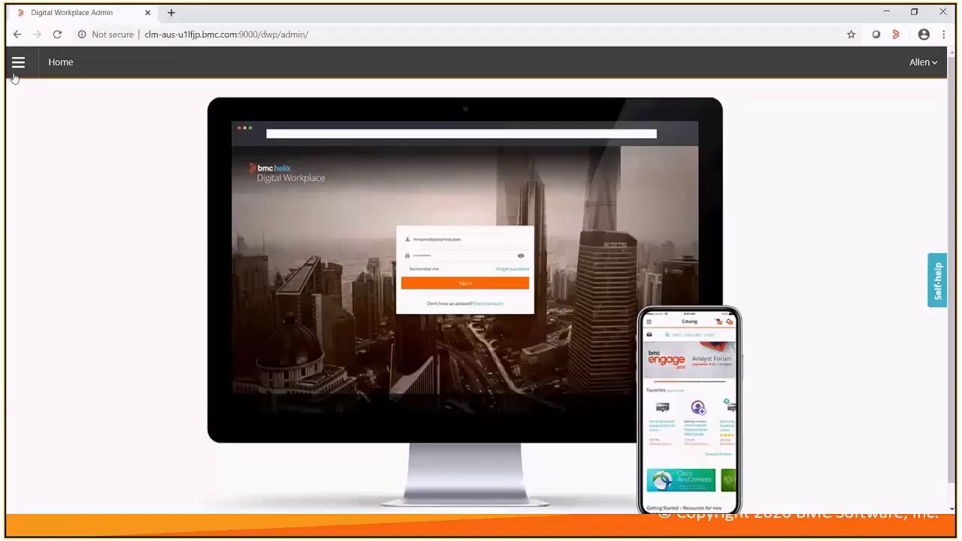
pyautogui.click(17, 62)
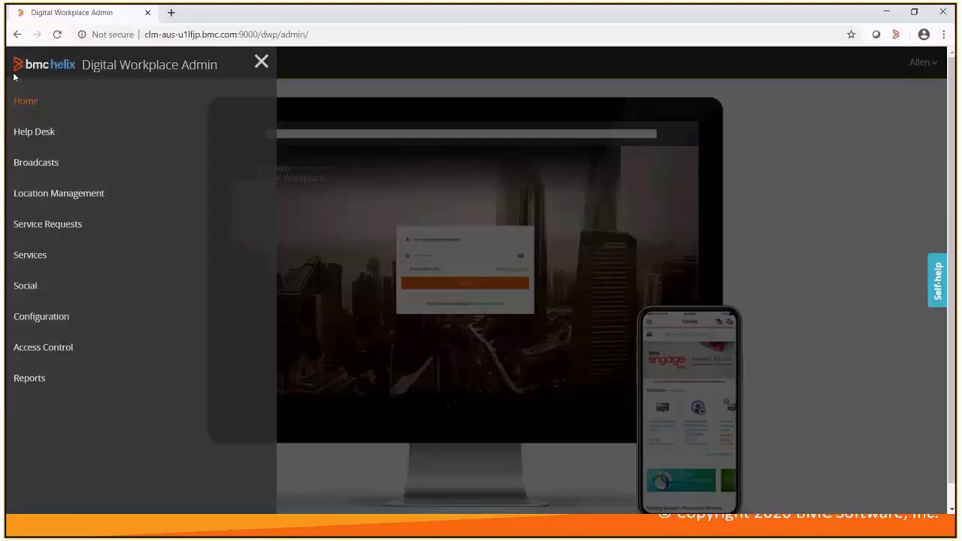
pyautogui.click(26, 318)
pyautogui.scroll(-2, 152, 373)
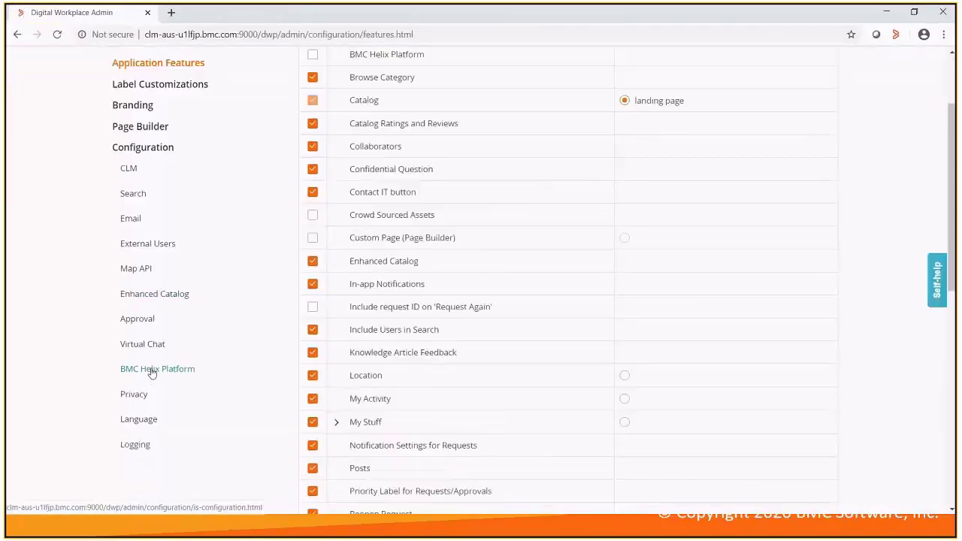
pyautogui.click(136, 446)
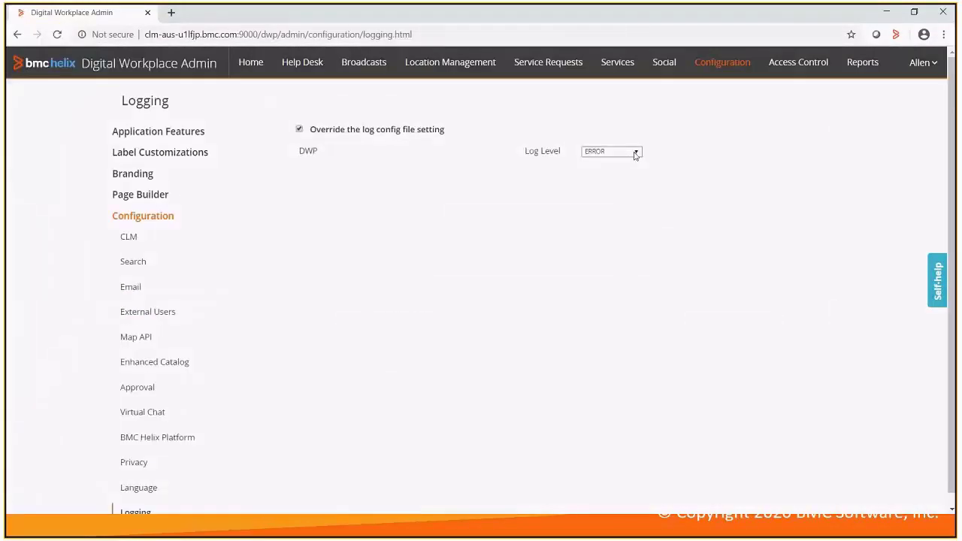
pyautogui.click(636, 153)
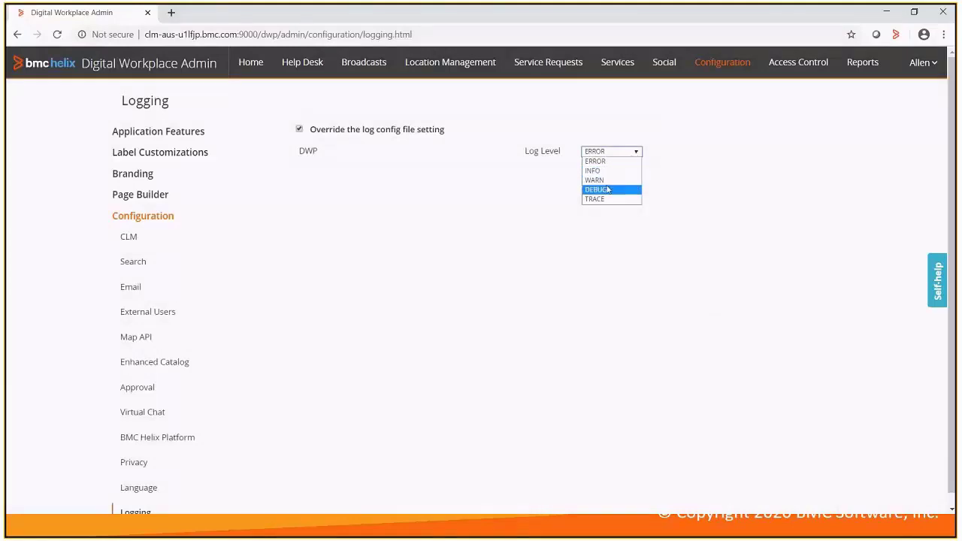
pyautogui.click(608, 189)
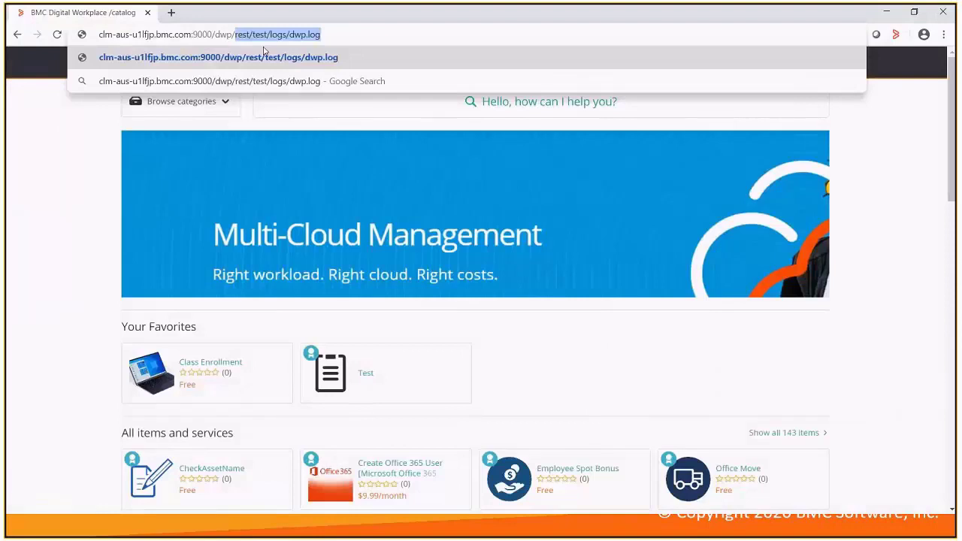
# Load the /dwp/rest/test/logs/dwp.log address to download the dwp.log file
pyautogui.press('Return')
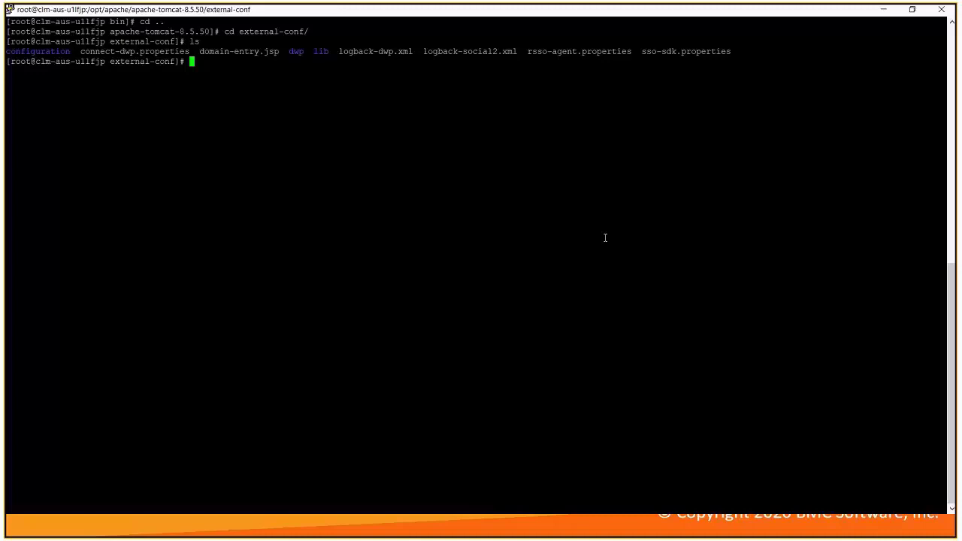
# Run pwd to confirm the directory is /opt/apache/apache-tomcat-8.5.50/external-conf
pyautogui.write('pwd')
pyautogui.press('Return')
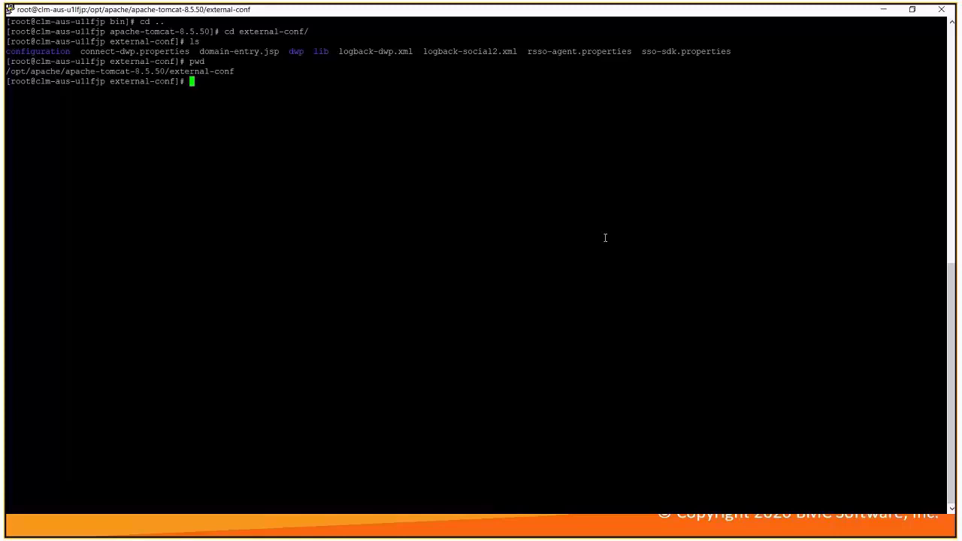
# Open connect-dwp.properties in vi and highlight the four social server connection settings
pyautogui.write('vi connect-dwp.properties')
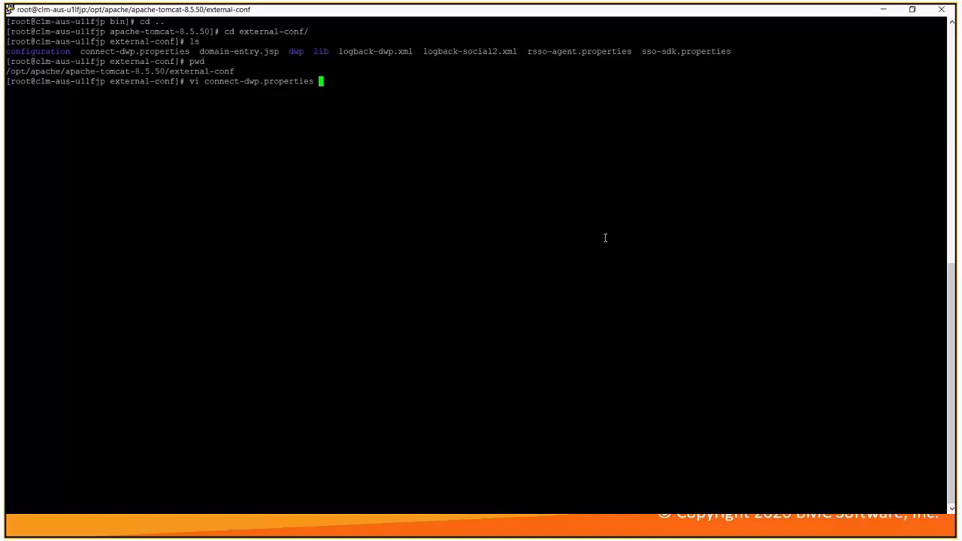
pyautogui.press('Return')
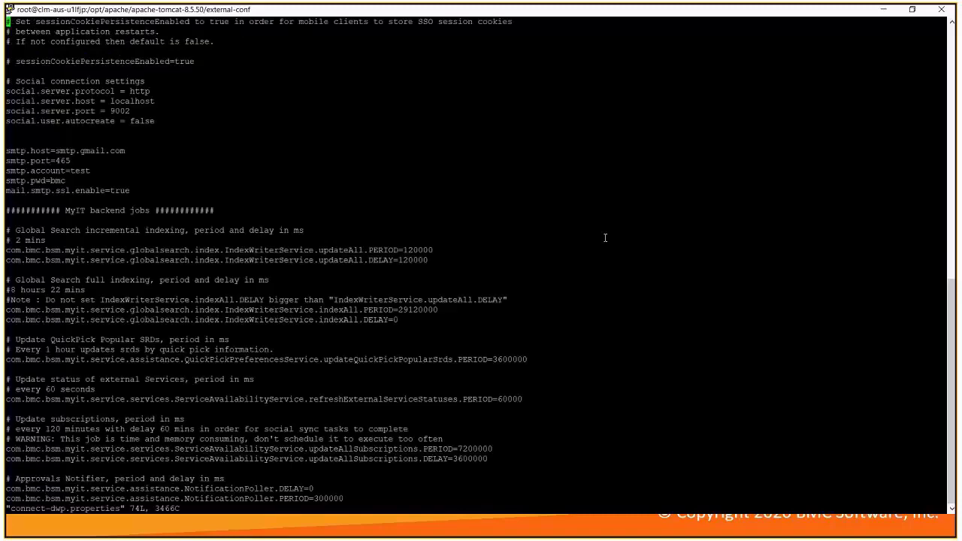
pyautogui.press('Down')
pyautogui.press('Down')
pyautogui.press('Down')
pyautogui.press('Down')
pyautogui.press('Down')
pyautogui.press('Down')
pyautogui.press('Down')
pyautogui.press('Down')
pyautogui.press('Down')
pyautogui.press('Down')
pyautogui.press('Down')
pyautogui.press('Down')
pyautogui.press('Down')
pyautogui.press('Down')
pyautogui.press('Down')
pyautogui.press('Down')
pyautogui.press('Down')
pyautogui.press('Down')
pyautogui.press('Down')
pyautogui.press('Down')
pyautogui.press('Down')
pyautogui.press('Down')
pyautogui.press('Down')
pyautogui.press('Down')
pyautogui.press('Down')
pyautogui.press('Down')
pyautogui.press('Down')
pyautogui.press('Down')
pyautogui.press('Down')
pyautogui.press('Down')
pyautogui.press('Down')
pyautogui.press('Down')
pyautogui.press('Down')
pyautogui.press('Down')
pyautogui.press('Down')
pyautogui.press('Down')
pyautogui.press('Down')
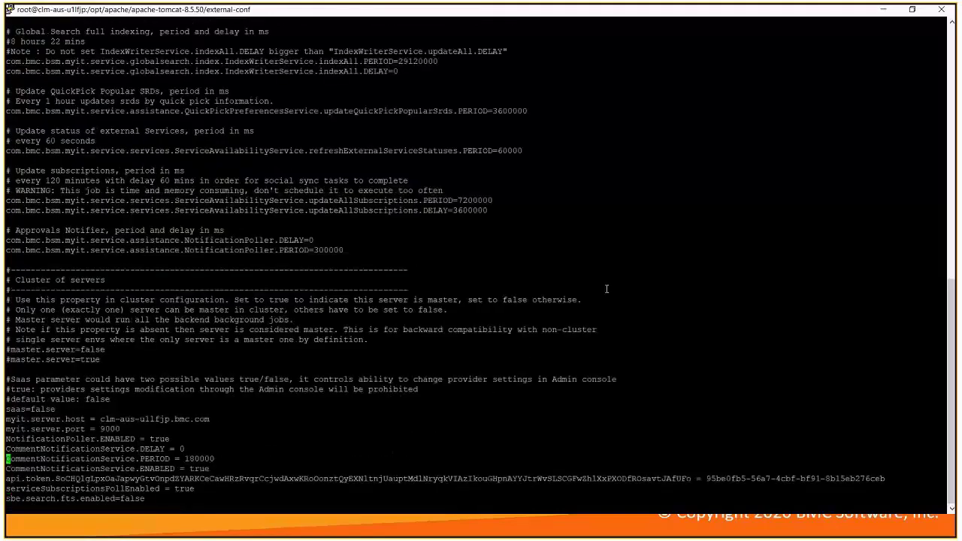
pyautogui.press('Up')
pyautogui.press('Up')
pyautogui.press('Up')
pyautogui.press('Up')
pyautogui.press('Up')
pyautogui.press('Up')
pyautogui.press('Up')
pyautogui.press('Up')
pyautogui.press('Up')
pyautogui.press('Up')
pyautogui.press('Up')
pyautogui.press('Up')
pyautogui.press('Up')
pyautogui.press('Up')
pyautogui.press('Up')
pyautogui.press('Up')
pyautogui.press('Up')
pyautogui.press('Up')
pyautogui.press('Up')
pyautogui.press('Up')
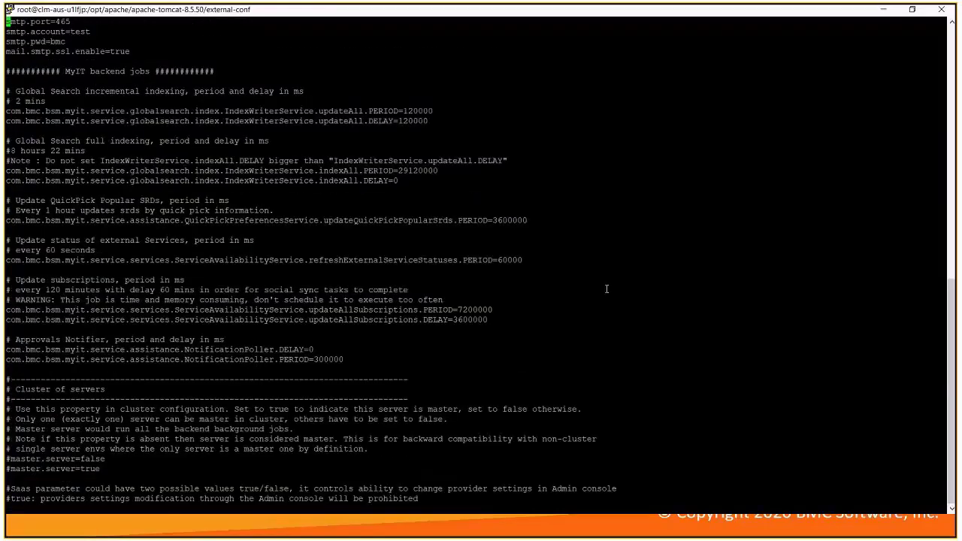
pyautogui.press('Up')
pyautogui.press('Up')
pyautogui.press('Up')
pyautogui.press('Up')
pyautogui.press('Up')
pyautogui.press('Up')
pyautogui.press('Up')
pyautogui.press('Up')
pyautogui.press('Up')
pyautogui.press('Up')
pyautogui.press('Up')
pyautogui.press('Up')
pyautogui.press('Up')
pyautogui.press('Up')
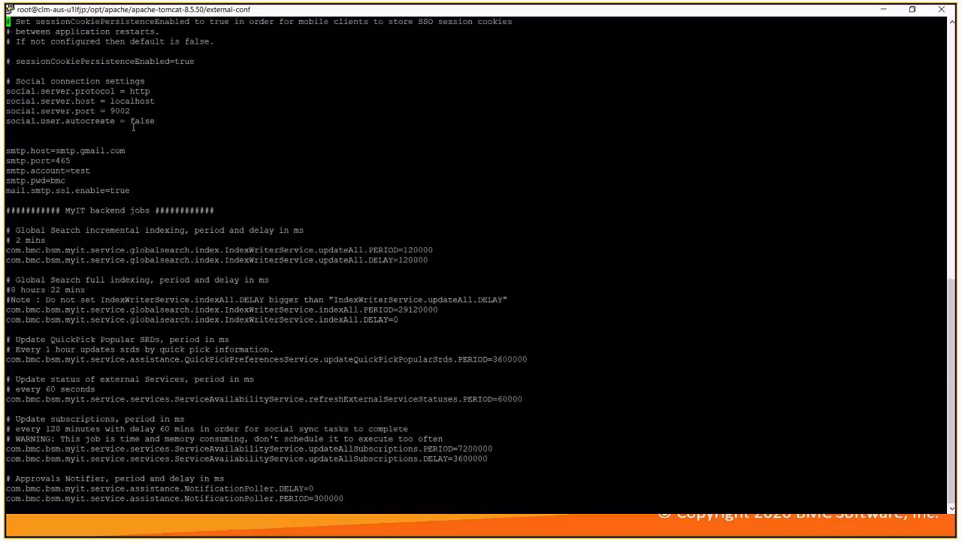
pyautogui.moveTo(160, 132); pyautogui.dragTo(9, 91)
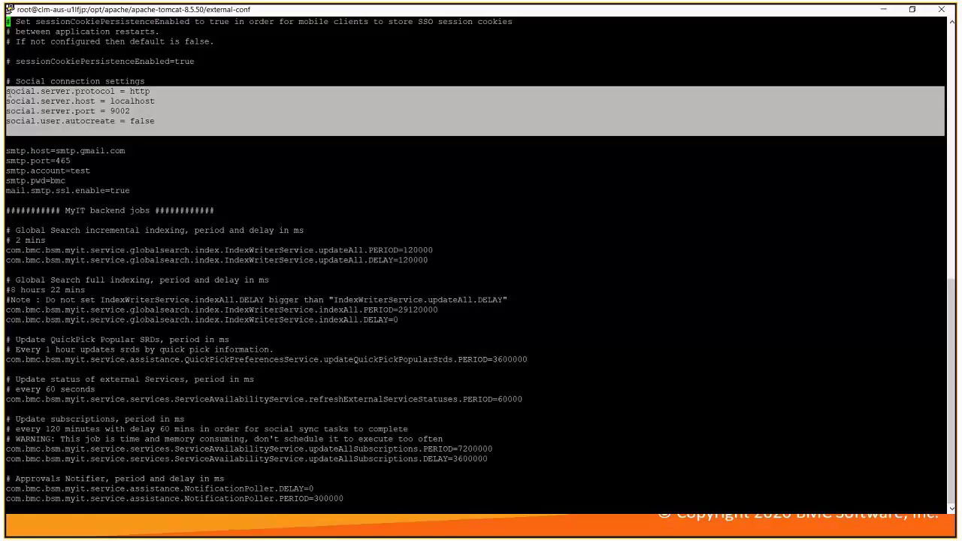
# Move down to the Cluster of servers section and highlight master.server=true
pyautogui.press('Down')
pyautogui.press('Down')
pyautogui.press('Down')
pyautogui.press('Down')
pyautogui.press('Down')
pyautogui.press('Down')
pyautogui.press('Down')
pyautogui.press('Down')
pyautogui.press('Down')
pyautogui.press('Down')
pyautogui.press('Down')
pyautogui.press('Down')
pyautogui.press('Down')
pyautogui.press('Down')
pyautogui.press('Down')
pyautogui.press('Down')
pyautogui.press('Down')
pyautogui.press('Down')
pyautogui.click(7, 91)
pyautogui.press('Down')
pyautogui.press('Down')
pyautogui.press('Down')
pyautogui.press('Down')
pyautogui.press('Down')
pyautogui.press('Down')
pyautogui.press('Down')
pyautogui.press('Down')
pyautogui.press('Down')
pyautogui.press('Down')
pyautogui.press('Down')
pyautogui.press('Down')
pyautogui.press('Down')
pyautogui.press('Down')
pyautogui.press('Down')
pyautogui.press('Down')
pyautogui.press('Down')
pyautogui.press('Down')
pyautogui.press('Down')
pyautogui.press('Down')
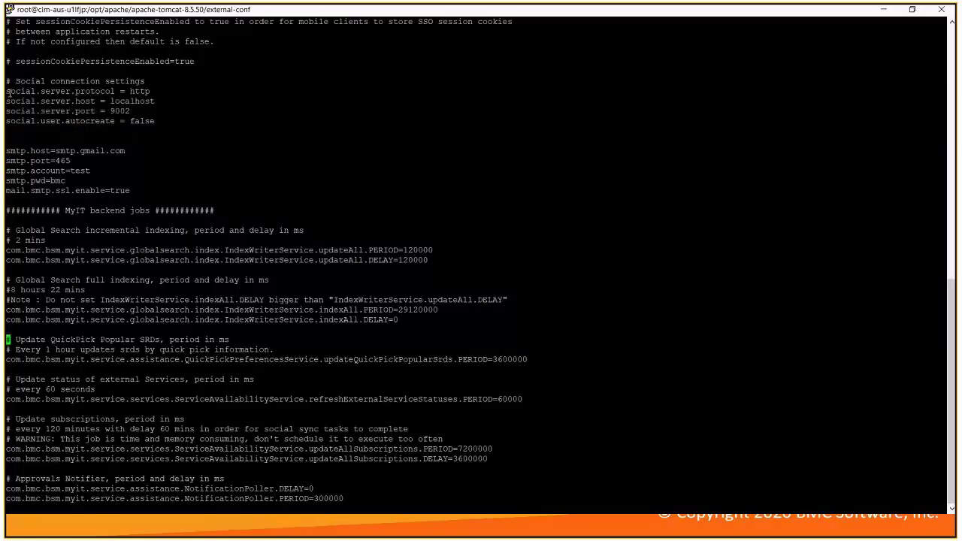
pyautogui.press('Down')
pyautogui.press('Down')
pyautogui.press('Down')
pyautogui.press('Down')
pyautogui.press('Down')
pyautogui.press('Down')
pyautogui.press('Down')
pyautogui.press('Down')
pyautogui.press('Down')
pyautogui.press('Down')
pyautogui.press('Down')
pyautogui.press('Down')
pyautogui.press('Down')
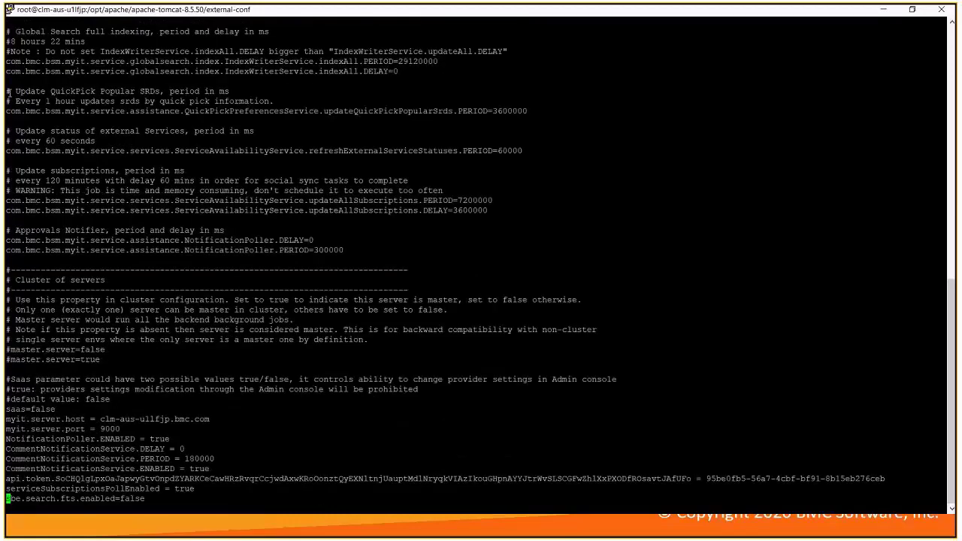
pyautogui.press('Up')
pyautogui.press('Up')
pyautogui.press('Up')
pyautogui.press('Up')
pyautogui.press('Up')
pyautogui.press('Up')
pyautogui.press('Up')
pyautogui.press('Up')
pyautogui.press('Up')
pyautogui.press('Up')
pyautogui.press('Up')
pyautogui.press('Up')
pyautogui.press('Up')
pyautogui.moveTo(105, 359); pyautogui.dragTo(7, 350)
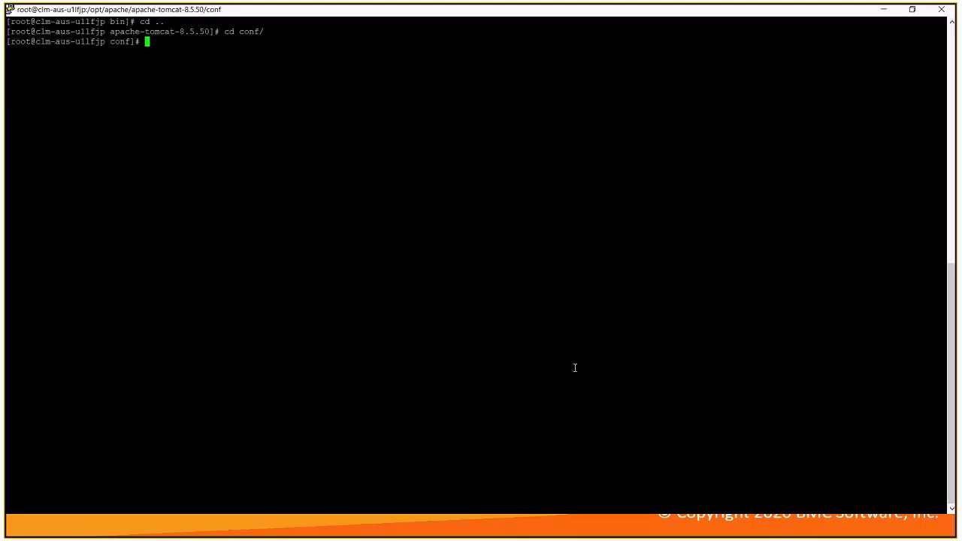
# Run pwd to confirm /opt/apache/apache-tomcat-8.5.50/conf, then type vi server.xml
pyautogui.write('pwd')
pyautogui.press('Return')
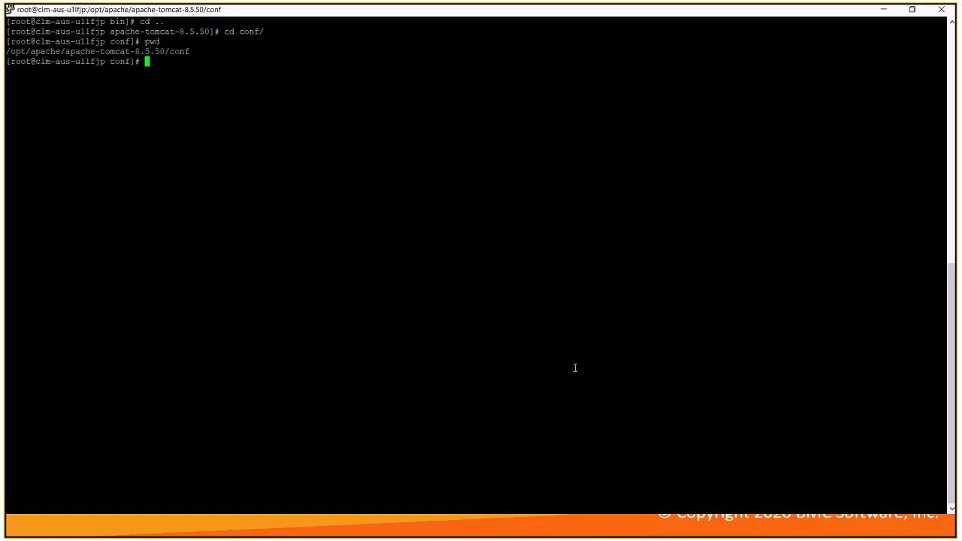
pyautogui.write('vi server.xml')
# Open server.xml in vi insert mode and locate the HTTP Connector's port, protocol and redirectPort lines
pyautogui.press('Return')
pyautogui.press('i')
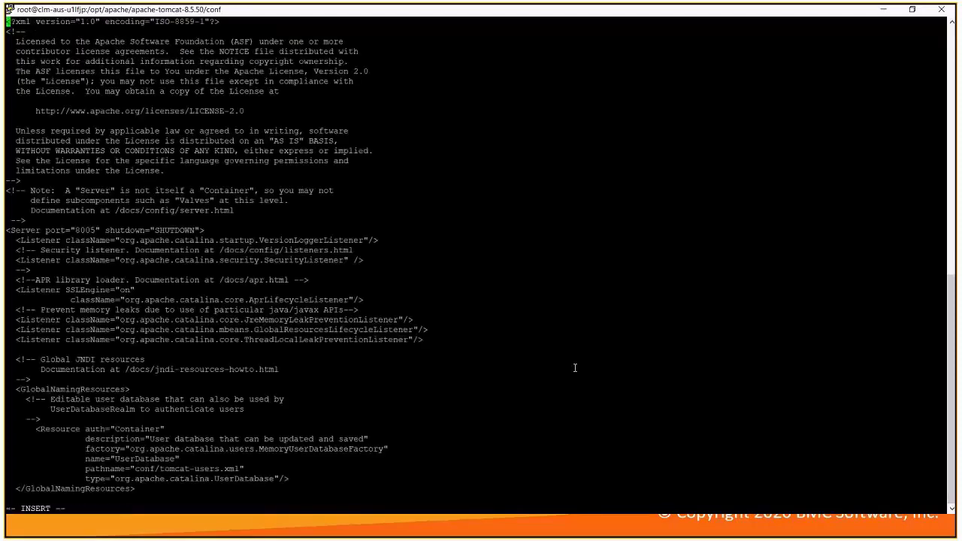
pyautogui.press('Down')
pyautogui.press('Down')
pyautogui.press('Down')
pyautogui.press('Down')
pyautogui.press('Down')
pyautogui.press('Down')
pyautogui.press('Down')
pyautogui.press('Down')
pyautogui.press('Down')
pyautogui.press('Down')
pyautogui.press('Down')
pyautogui.press('Down')
pyautogui.press('Down')
pyautogui.press('Down')
pyautogui.press('Down')
pyautogui.press('Down')
pyautogui.press('Down')
pyautogui.press('Down')
pyautogui.press('Down')
pyautogui.press('Down')
pyautogui.press('Down')
pyautogui.press('Down')
pyautogui.press('Down')
pyautogui.press('Down')
pyautogui.press('Down')
pyautogui.press('Down')
pyautogui.press('Down')
pyautogui.press('Down')
pyautogui.press('Down')
pyautogui.press('Down')
pyautogui.press('Down')
pyautogui.press('Down')
pyautogui.press('Down')
pyautogui.press('Down')
pyautogui.press('Down')
pyautogui.press('Down')
pyautogui.press('Down')
pyautogui.press('Down')
pyautogui.press('Down')
pyautogui.press('Down')
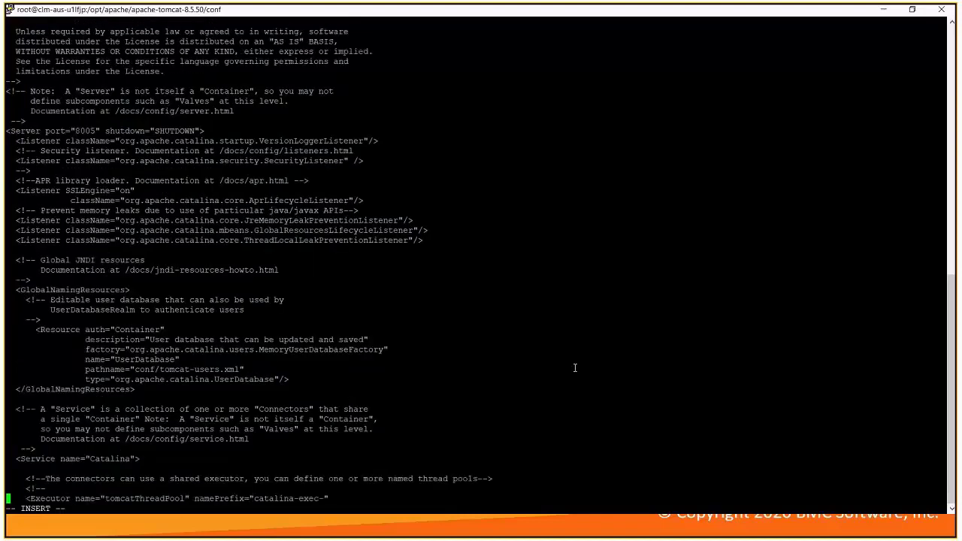
pyautogui.press('Down')
pyautogui.press('Down')
pyautogui.press('Down')
pyautogui.press('Down')
pyautogui.press('Down')
pyautogui.press('Down')
pyautogui.press('Down')
pyautogui.press('Down')
pyautogui.press('Down')
pyautogui.press('Down')
pyautogui.press('Down')
pyautogui.press('Down')
pyautogui.press('Down')
pyautogui.press('Down')
pyautogui.press('Down')
pyautogui.press('Down')
pyautogui.press('Down')
pyautogui.press('Down')
pyautogui.press('Down')
pyautogui.press('Down')
pyautogui.press('Down')
pyautogui.press('Down')
pyautogui.press('Down')
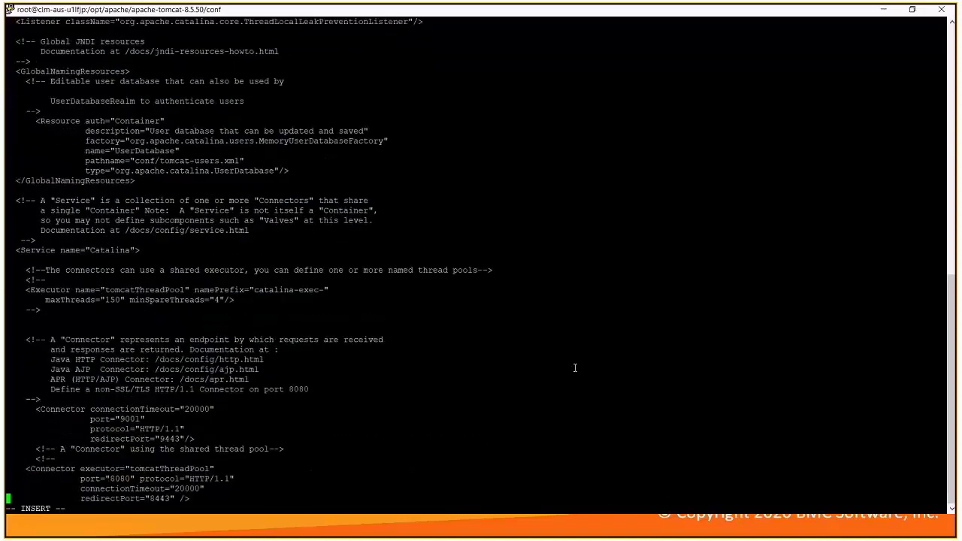
pyautogui.press('Down')
pyautogui.press('Down')
pyautogui.press('Down')
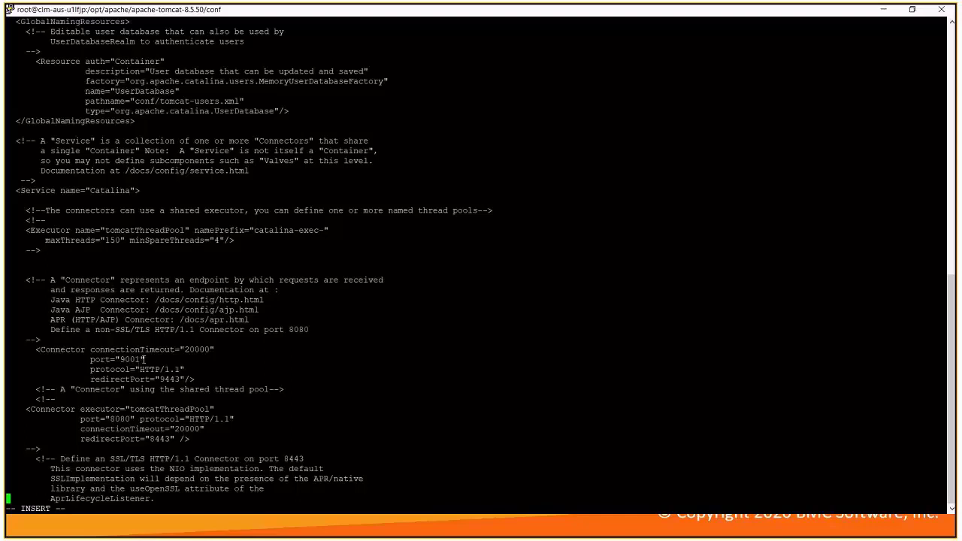
pyautogui.moveTo(194, 380); pyautogui.dragTo(91, 350)
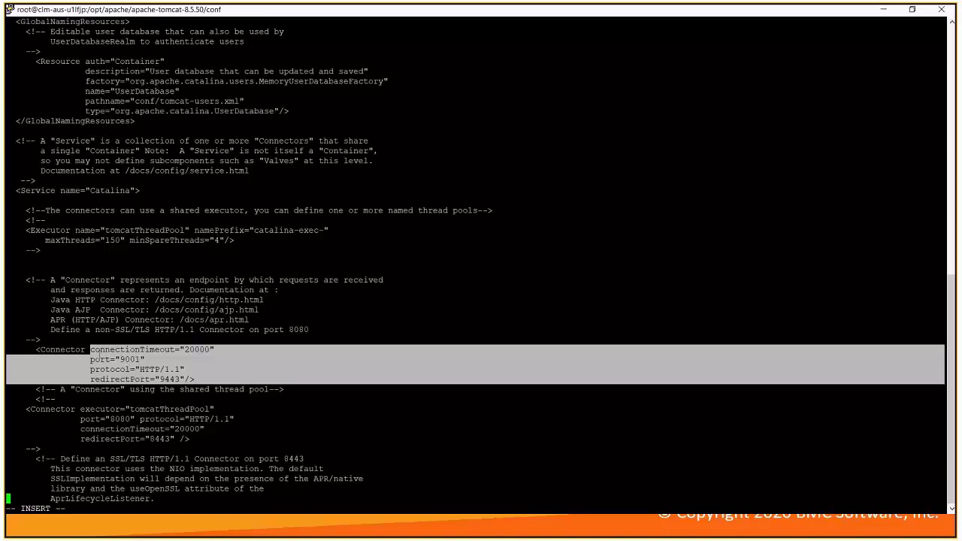
pyautogui.click(143, 361)
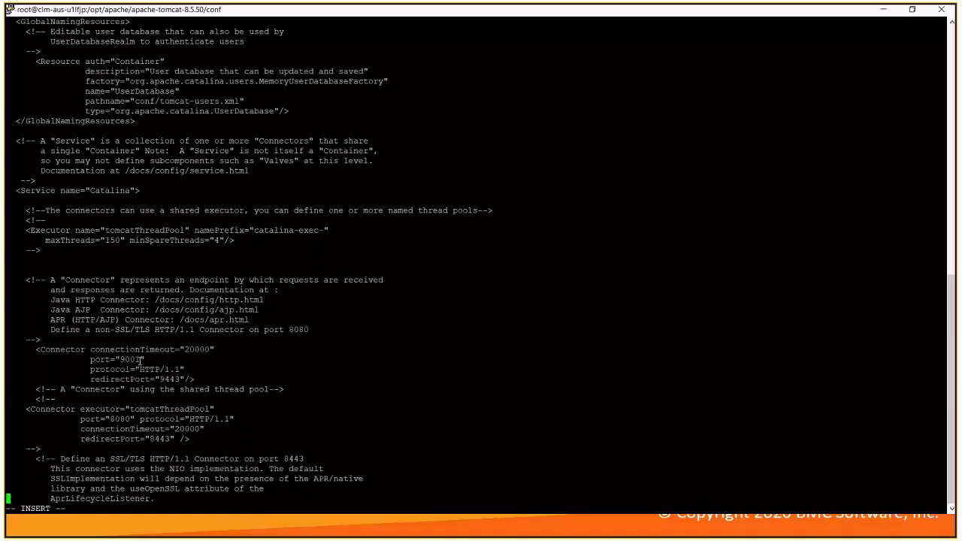
# Change the Connector port from 9001 to 9000, save with :wq, and go up with cd .
pyautogui.press('Up')
pyautogui.press('Up')
pyautogui.press('Up')
pyautogui.press('Up')
pyautogui.press('Up')
pyautogui.press('Up')
pyautogui.press('Up')
pyautogui.press('Up')
pyautogui.press('Up')
pyautogui.press('Up')
pyautogui.press('Up')
pyautogui.press('Up')
pyautogui.press('Up')
pyautogui.press('Up')
pyautogui.press('Right')
pyautogui.press('Right')
pyautogui.press('Right')
pyautogui.press('Right')
pyautogui.press('Right')
pyautogui.press('Right')
pyautogui.press('Right')
pyautogui.press('Right')
pyautogui.press('Right')
pyautogui.press('Right')
pyautogui.press('Right')
pyautogui.press('Right')
pyautogui.press('Right')
pyautogui.press('Right')
pyautogui.press('Right')
pyautogui.press('Right')
pyautogui.press('Right')
pyautogui.press('Right')
pyautogui.press('Right')
pyautogui.press('Right')
pyautogui.press('Right')
pyautogui.press('Right')
pyautogui.press('Right')
pyautogui.press('Right')
pyautogui.press('Right')
pyautogui.press('BackSpace')
pyautogui.write('0')
pyautogui.press('Escape')
pyautogui.write(':wq')
pyautogui.press('Return')
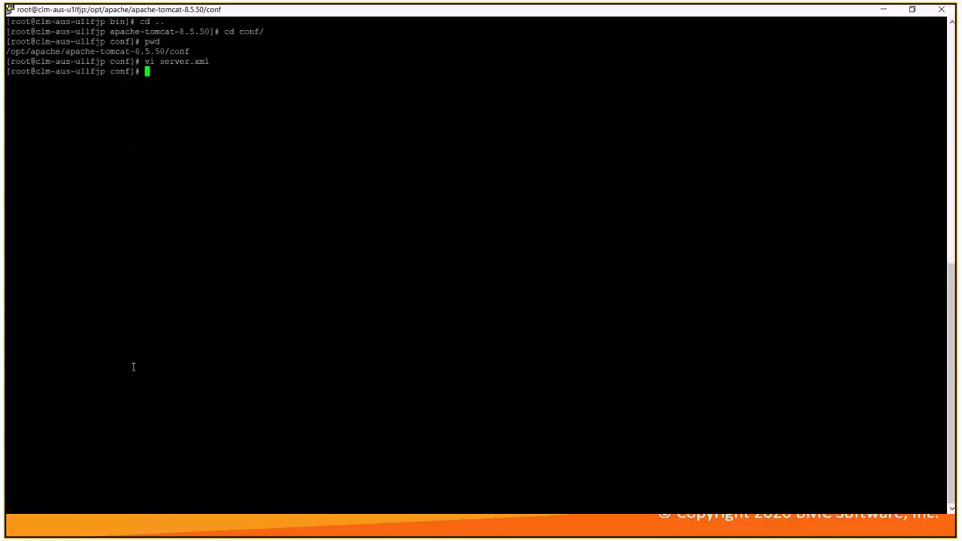
pyautogui.write('cd ..')
pyautogui.press('Return')
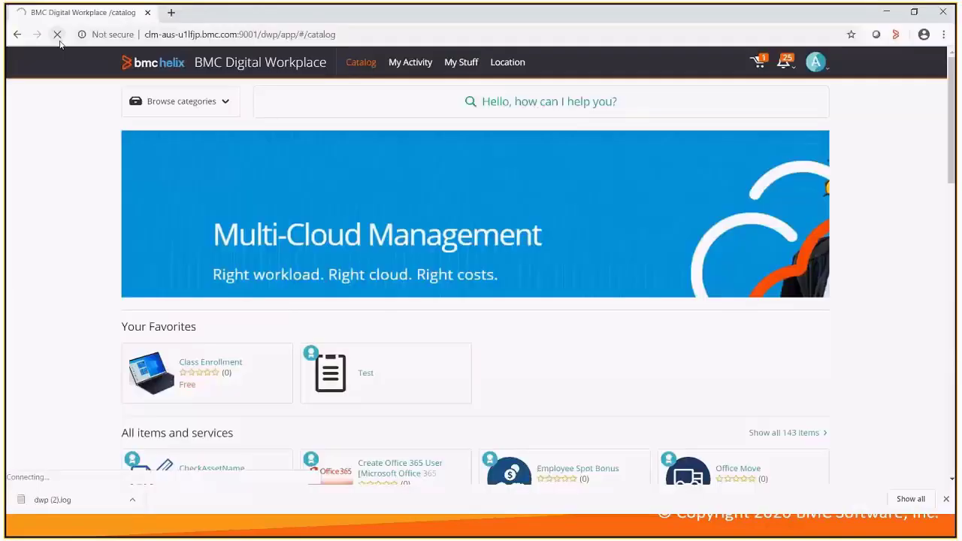
# Reload the failing port 9001 catalog page, then change the address port to 9000
pyautogui.click(57, 35)
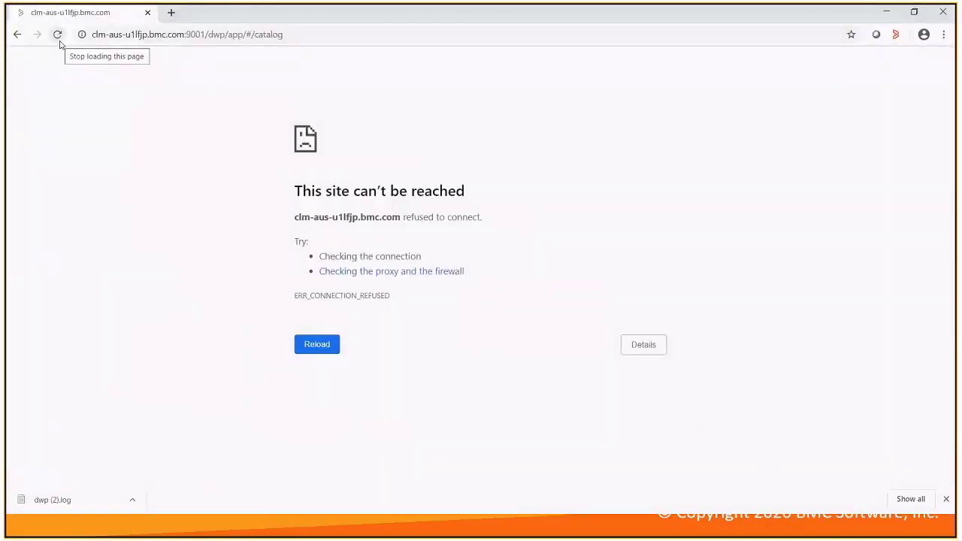
pyautogui.click(58, 38)
pyautogui.moveTo(206, 34); pyautogui.dragTo(106, 33)
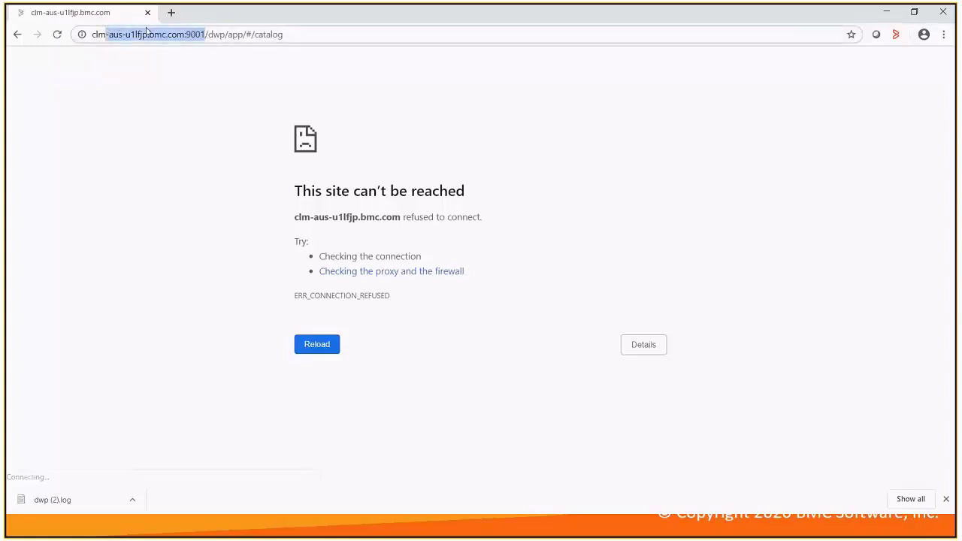
pyautogui.click(203, 36)
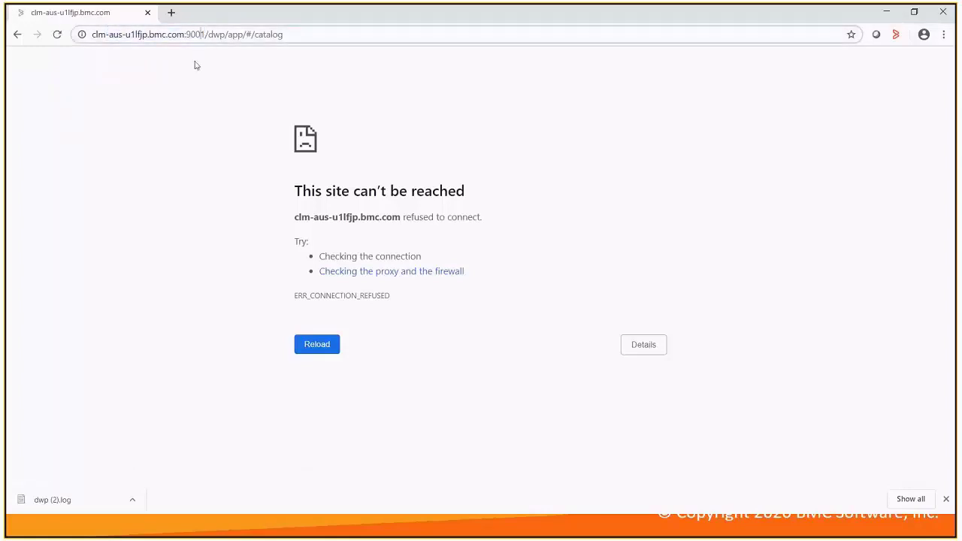
pyautogui.press('Delete')
pyautogui.write('0')
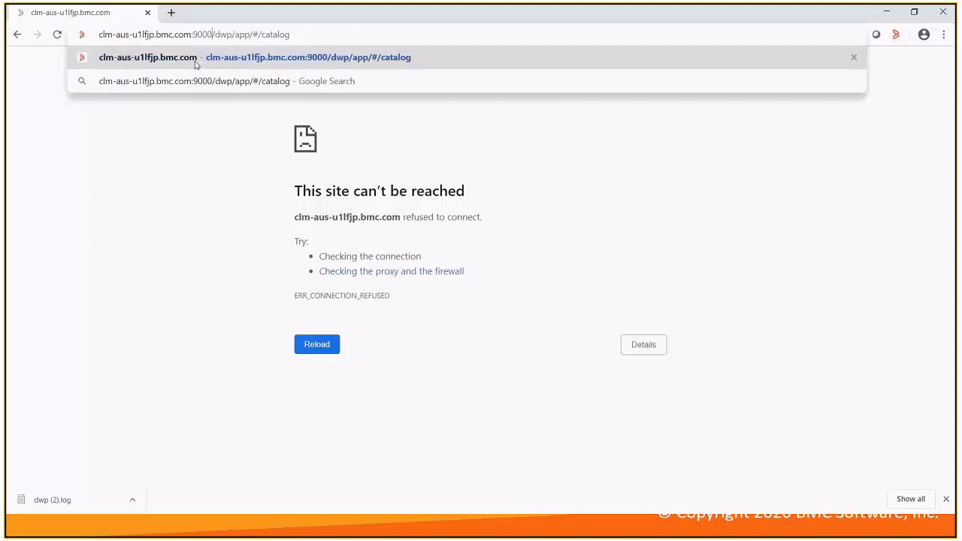